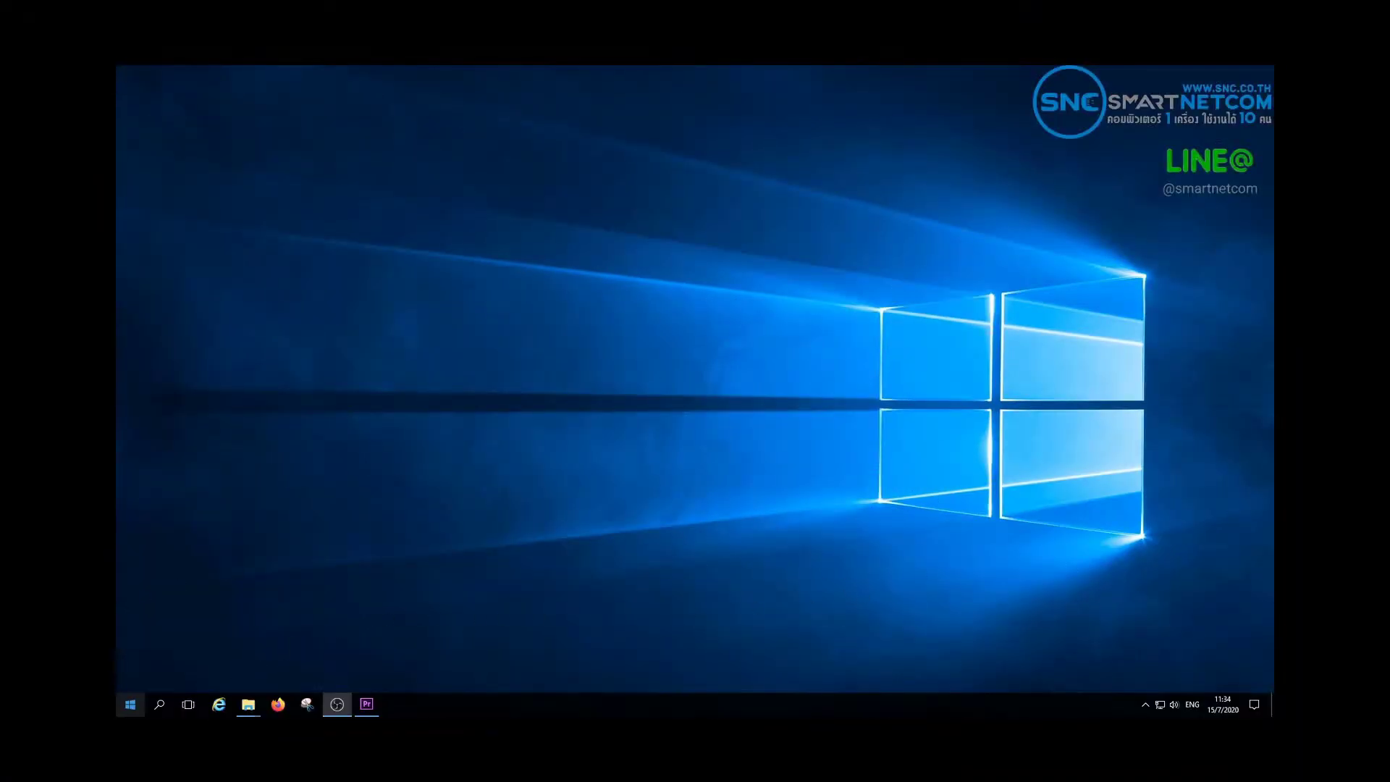
Step: Launch MultiPoint Manager from the Start menu to show its Home computer list
{"action": "left_click", "coordinate": [126, 706]}
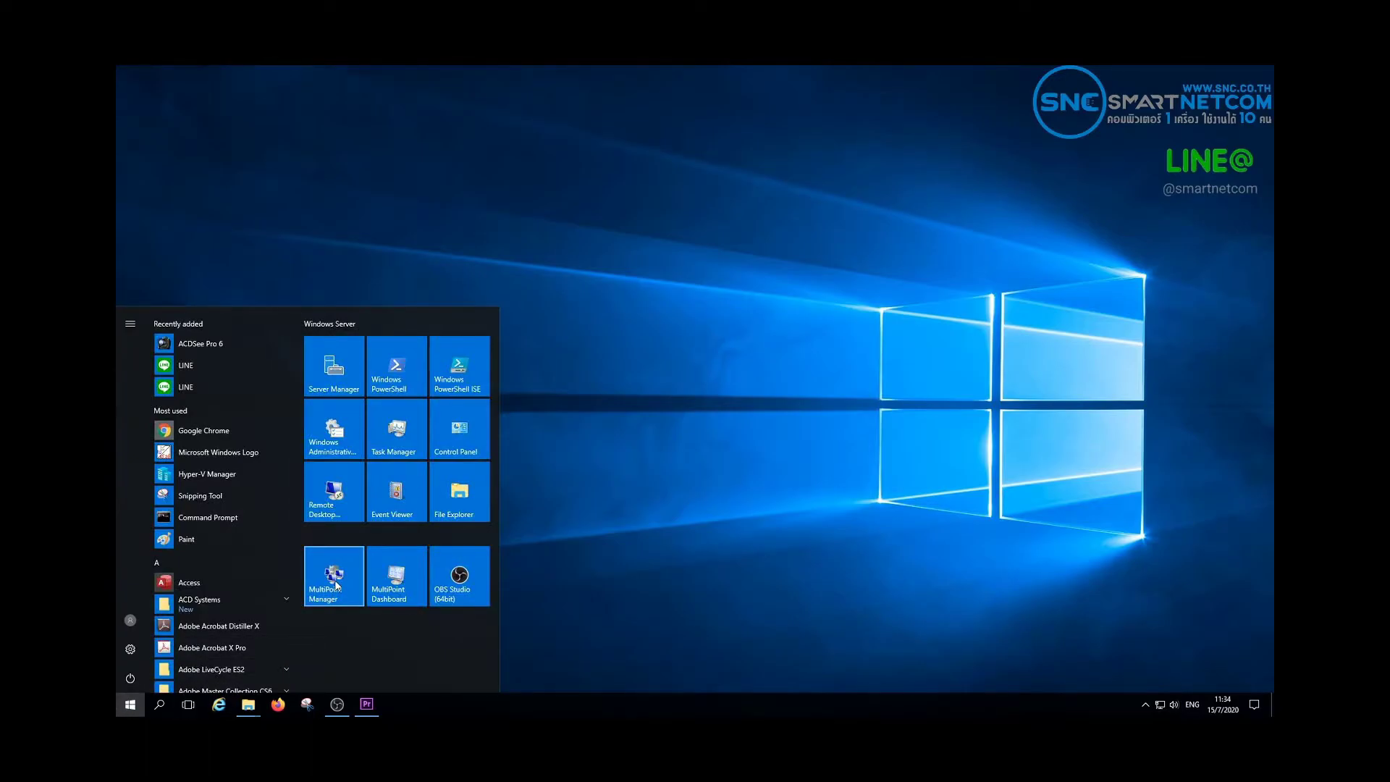
{"action": "left_click", "coordinate": [335, 585]}
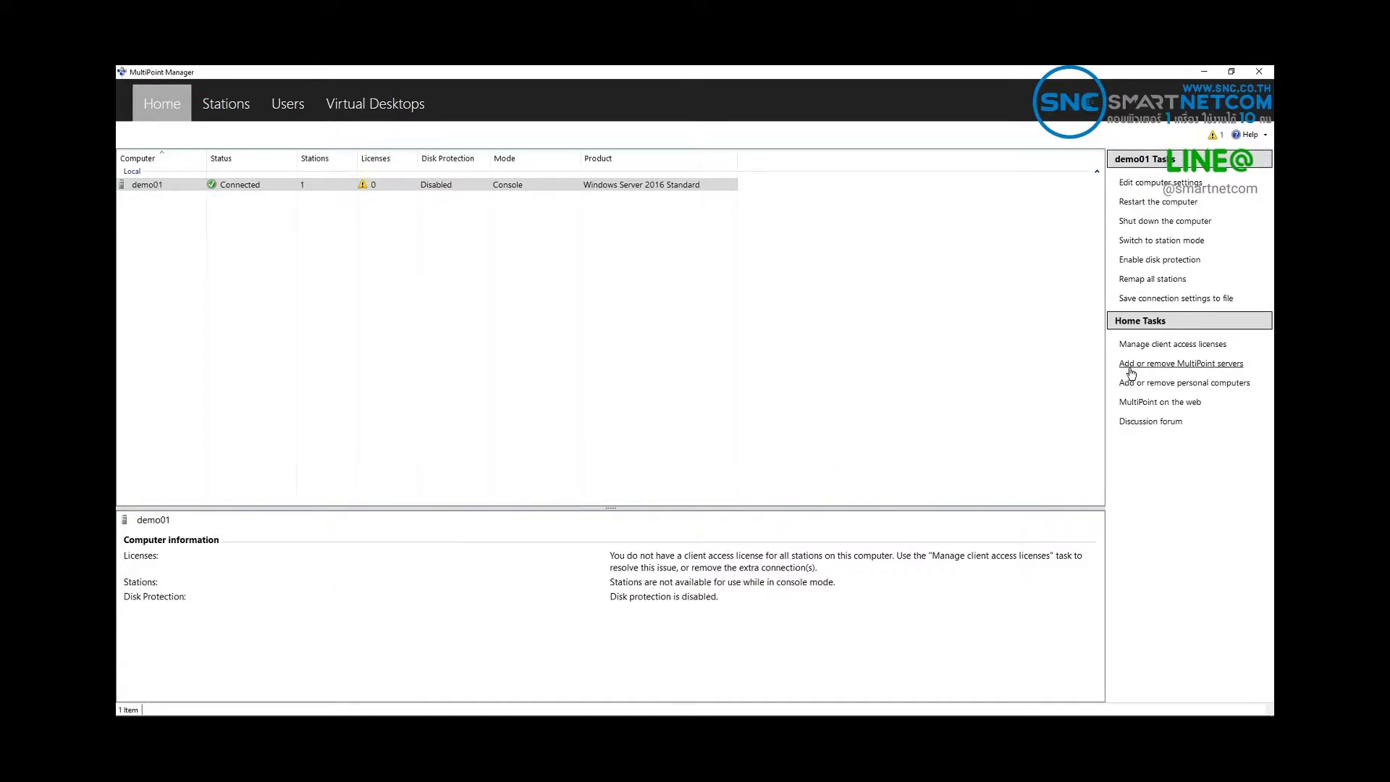
Step: Add hp-winserv1 to the managed MultiPoint servers list and confirm
{"action": "left_click", "coordinate": [1198, 368]}
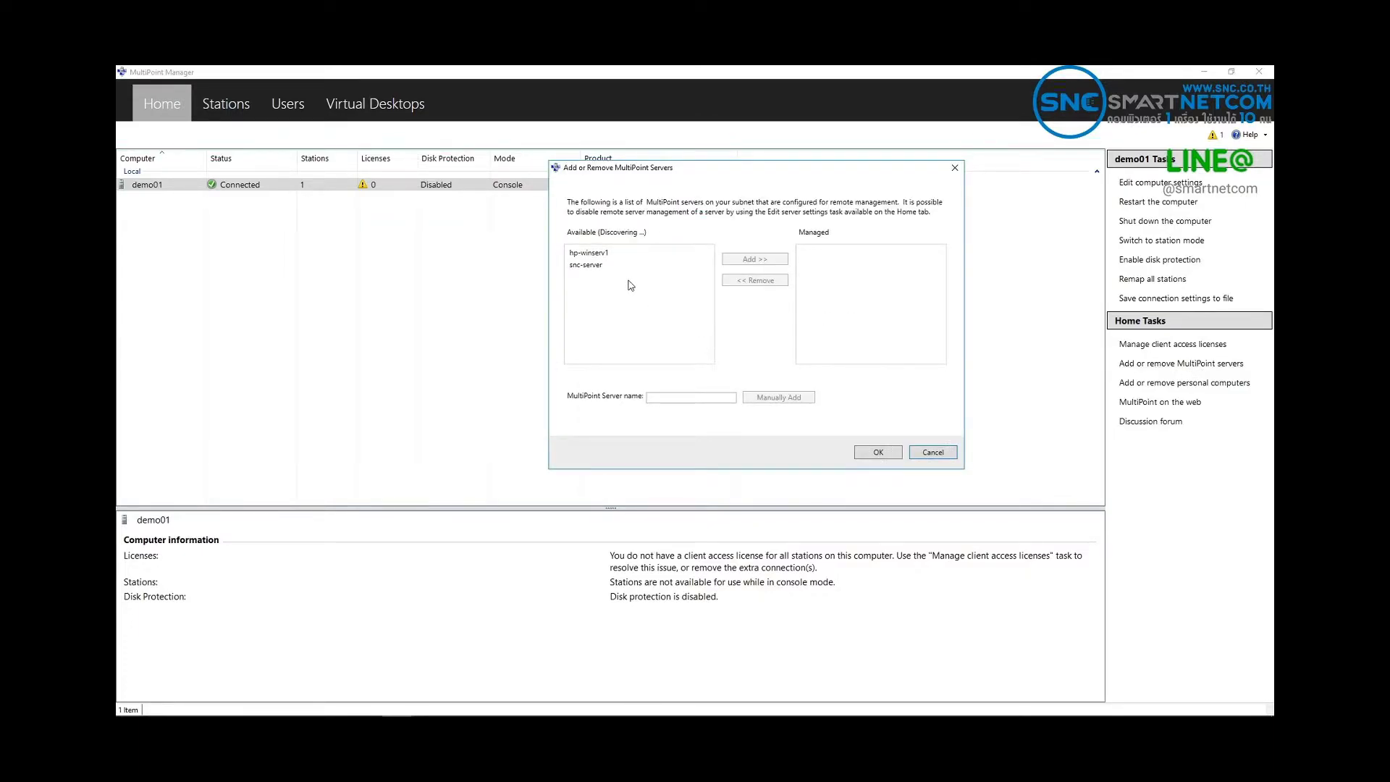
{"action": "left_click", "coordinate": [589, 253]}
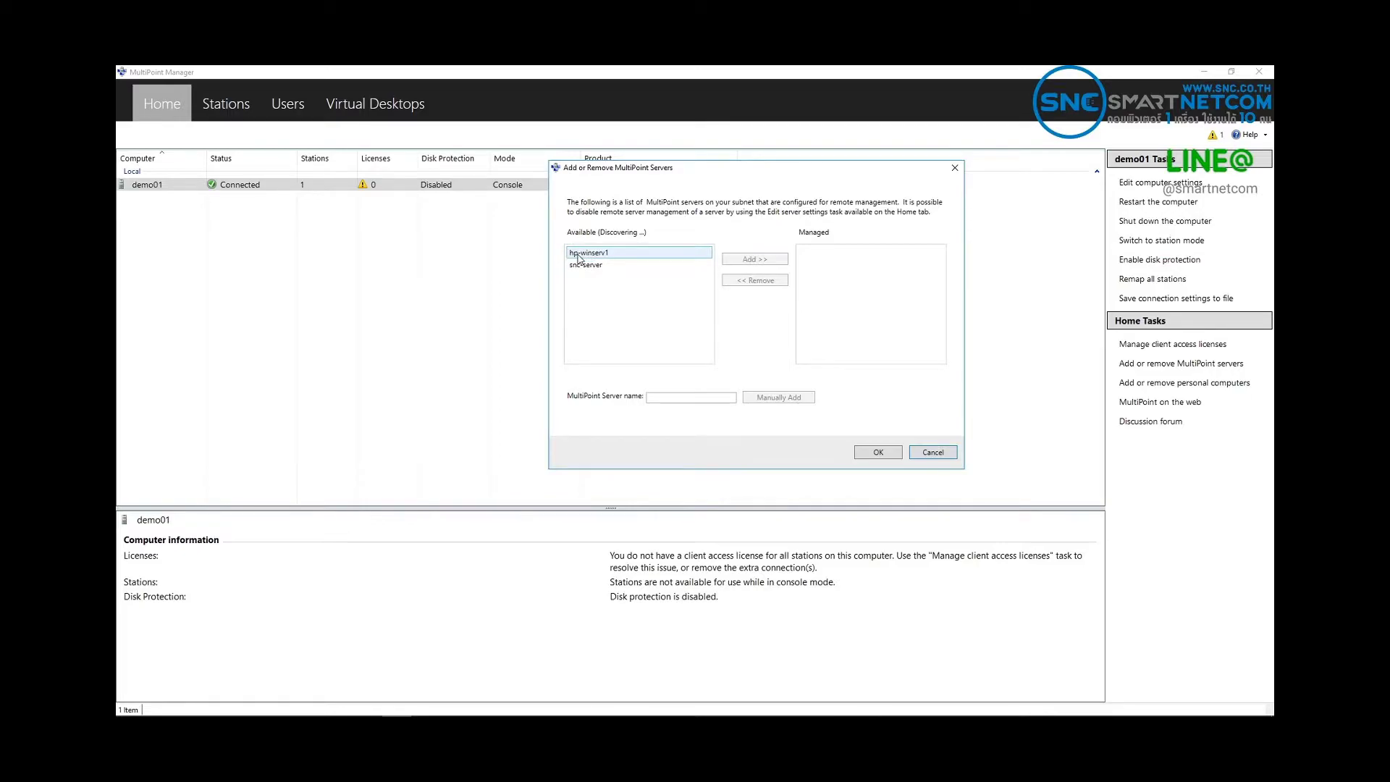
{"action": "left_click", "coordinate": [579, 258]}
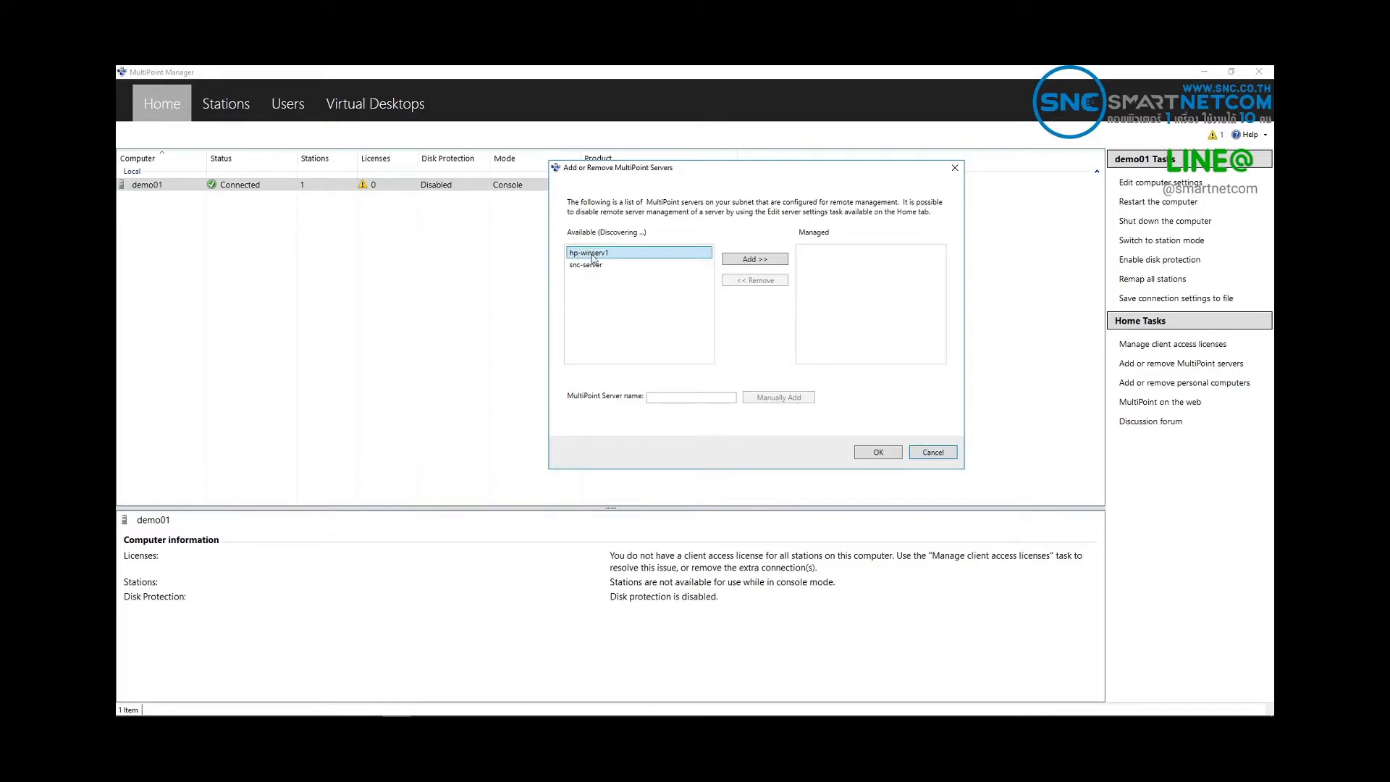
{"action": "left_click", "coordinate": [753, 264]}
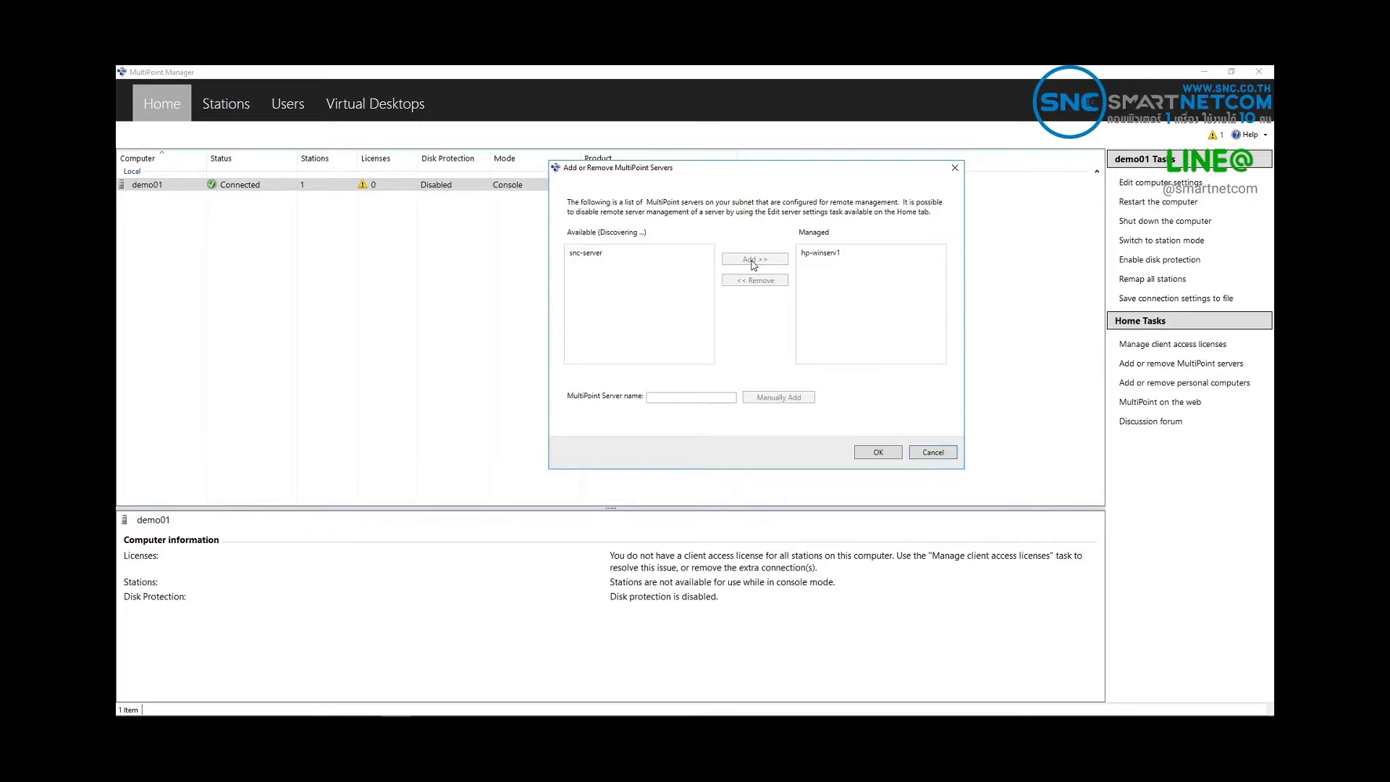
{"action": "left_click", "coordinate": [872, 453]}
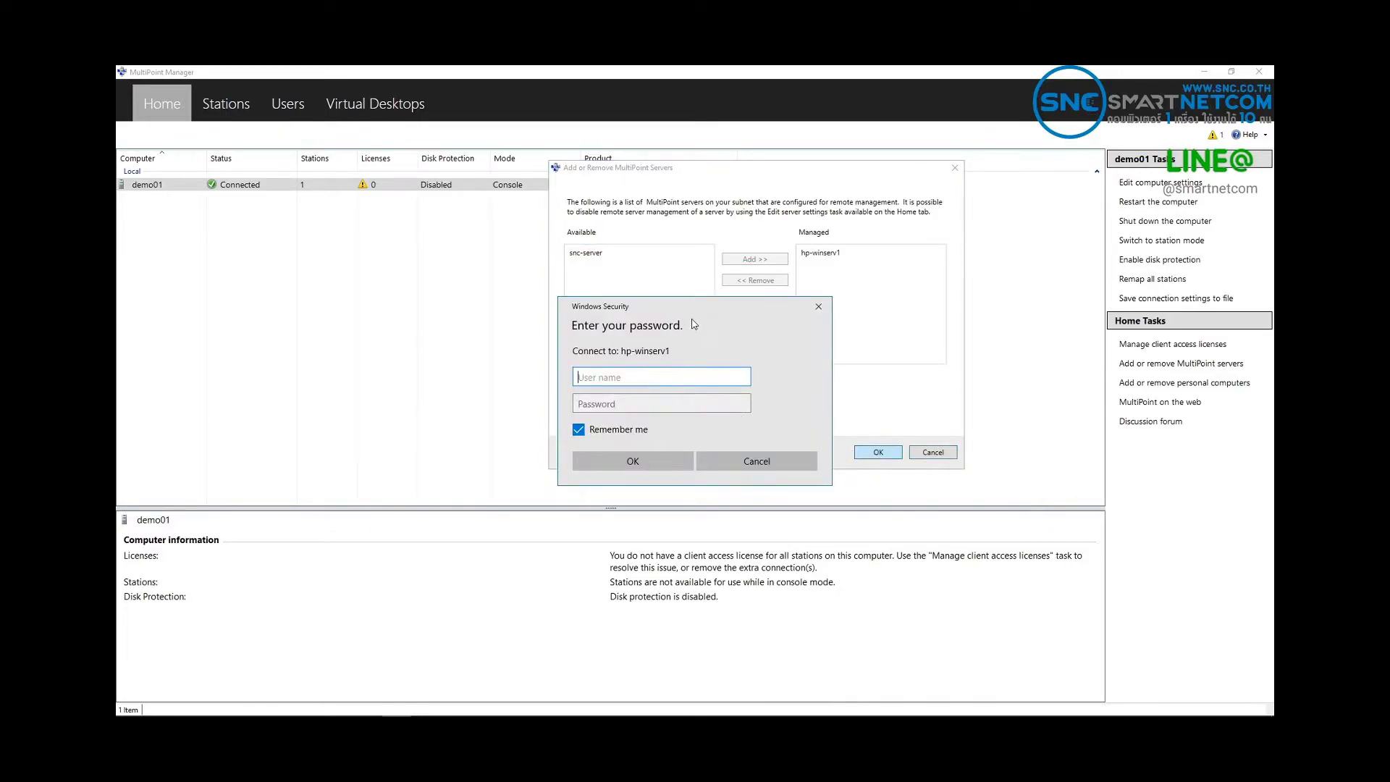
{"action": "type", "text": "adminis"}
{"action": "type", "text": "trator"}
Step: Sign in to hp-winserv1 with the administrator credentials in Windows Security
{"action": "key", "text": "Tab"}
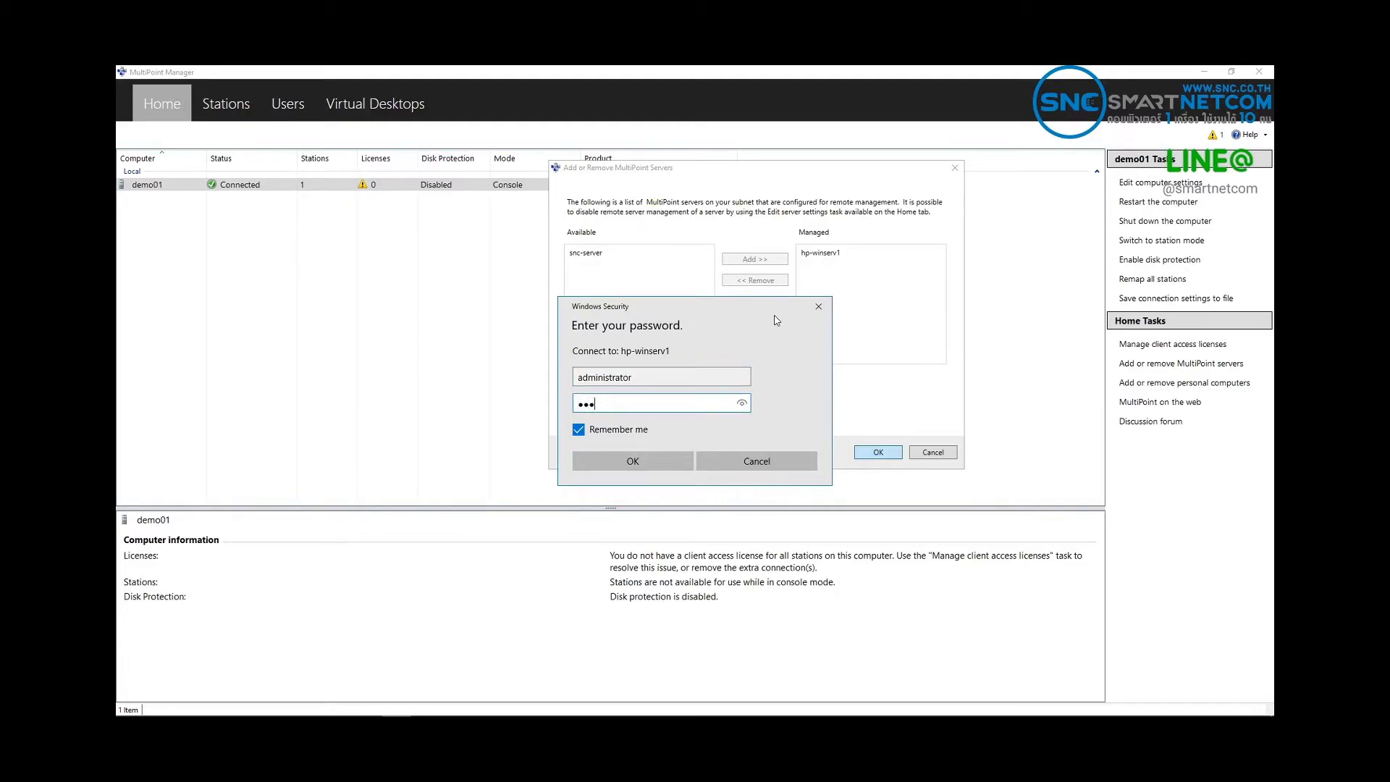
{"action": "left_click", "coordinate": [628, 465]}
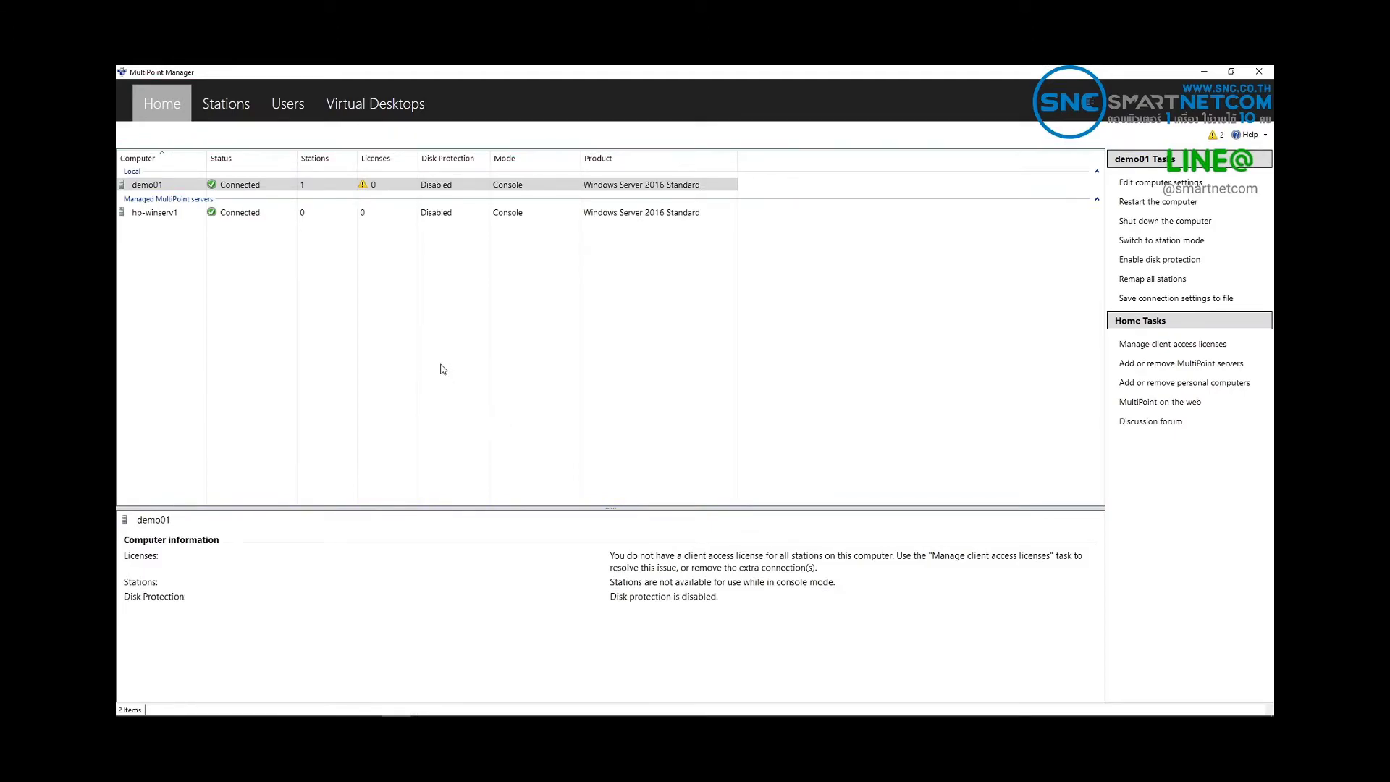
Step: Select the hp-winserv1 row to show its tasks and computer information
{"action": "left_click", "coordinate": [172, 216]}
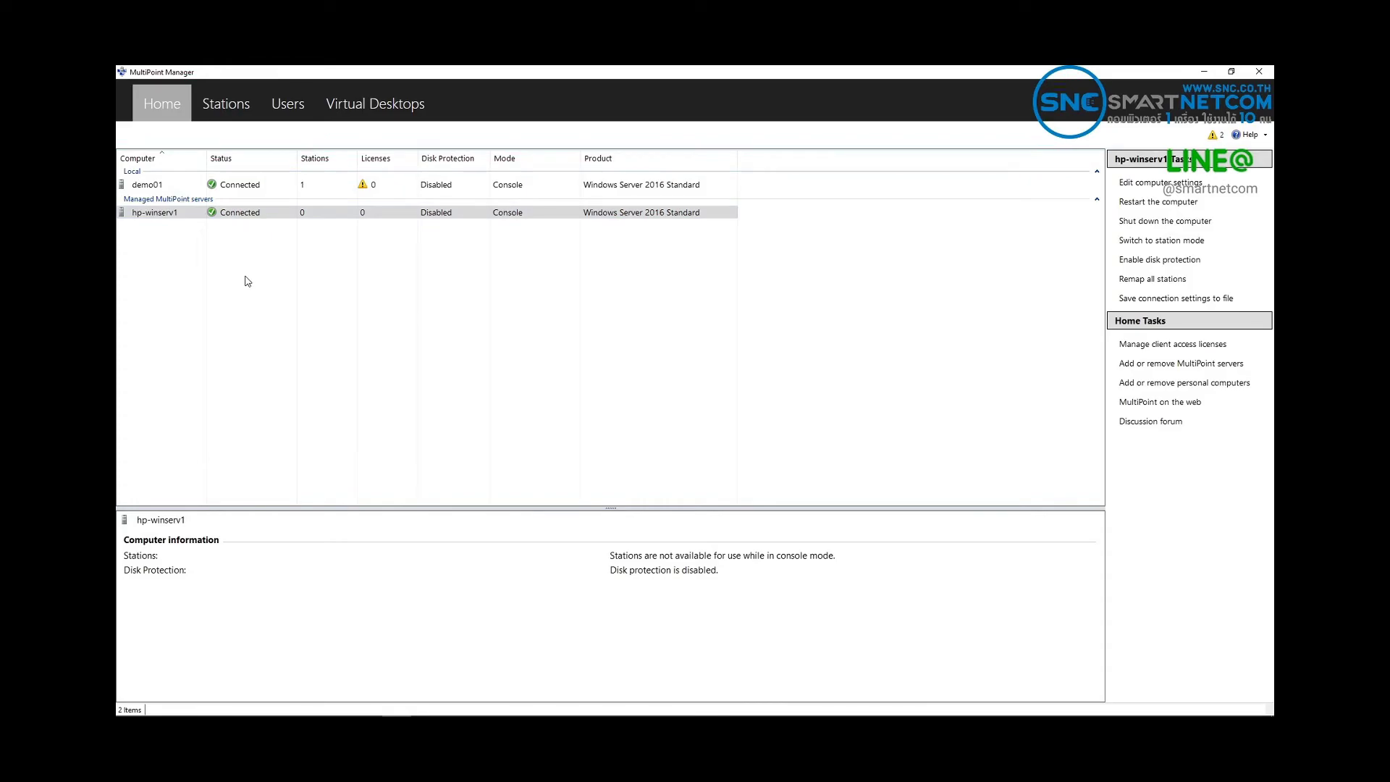